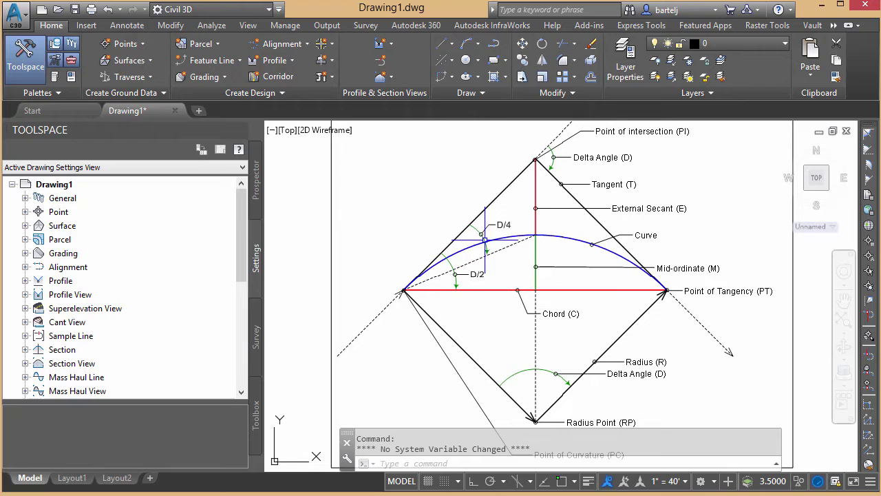
Pan the curve diagram right and launch the Curve Calculator from the Curves flyout
{"action": "scroll", "coordinate": [451, 233], "scroll_direction": "down", "scroll_amount": 2}
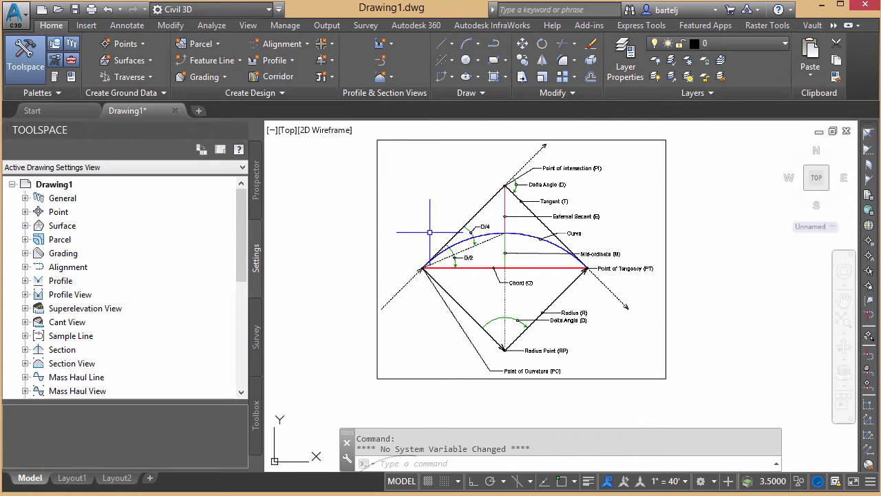
{"action": "mouse_move", "coordinate": [447, 234]}
{"action": "middle_mouse_down"}
{"action": "mouse_move", "coordinate": [436, 232]}
{"action": "mouse_move", "coordinate": [554, 240]}
{"action": "middle_mouse_up"}
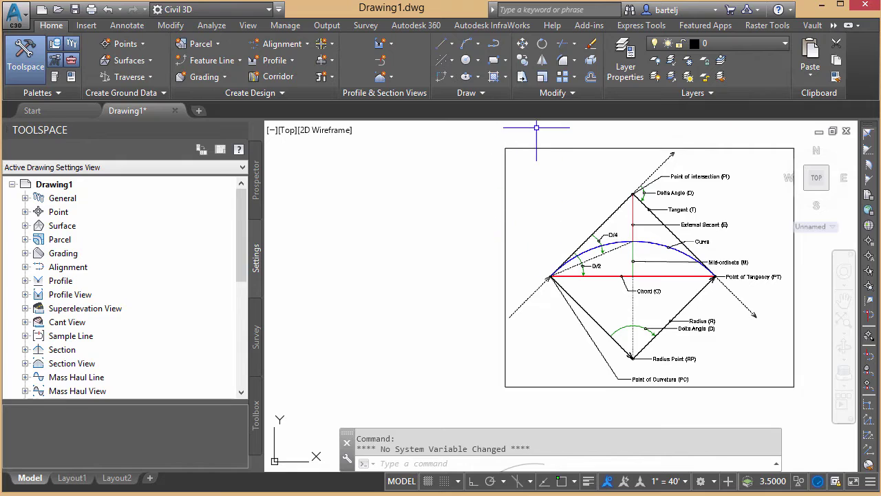
{"action": "left_click", "coordinate": [451, 77]}
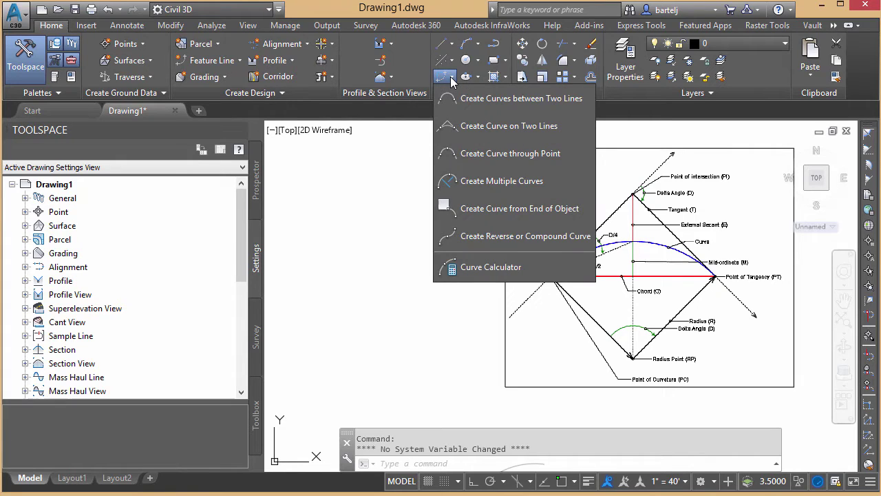
{"action": "left_click", "coordinate": [476, 268]}
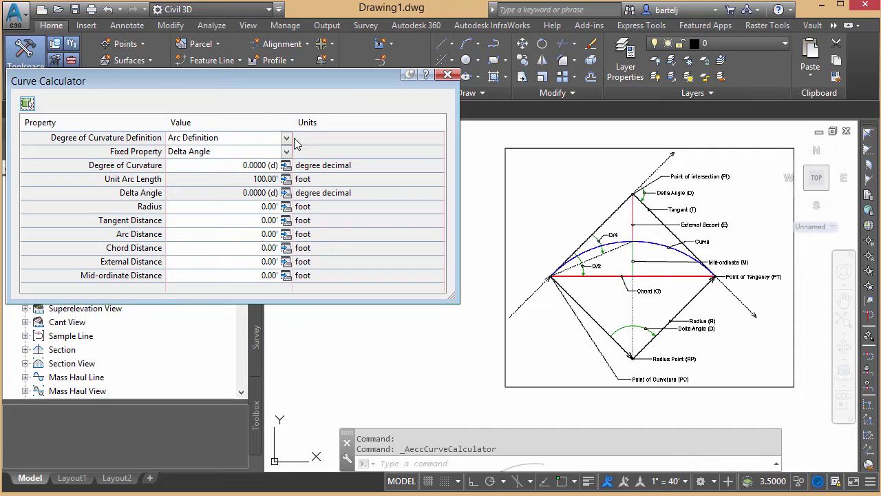
{"action": "left_click", "coordinate": [288, 139]}
Leave degree of curvature on Arc Definition and change Fixed Property from Delta Angle to Radius
{"action": "left_click", "coordinate": [287, 138]}
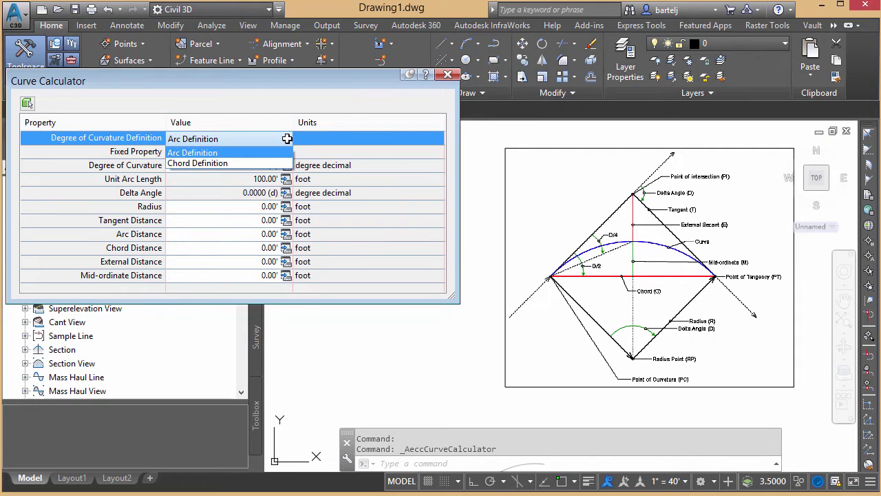
{"action": "left_click", "coordinate": [226, 153]}
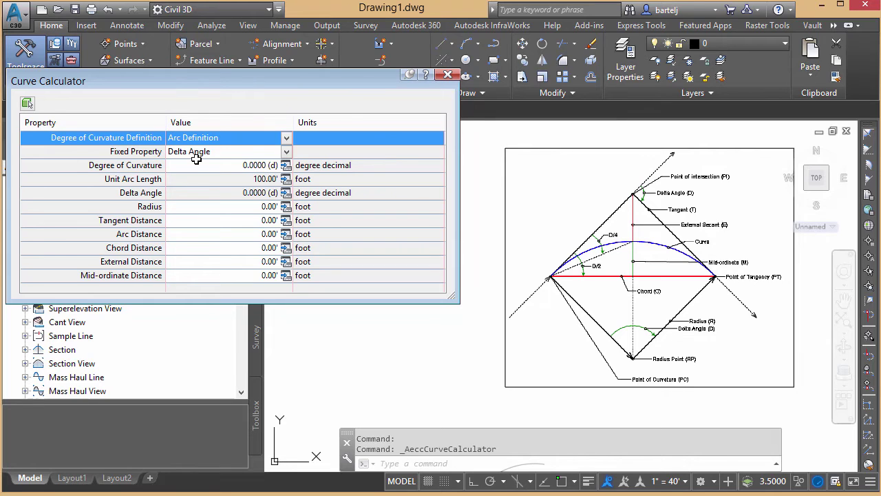
{"action": "left_click", "coordinate": [287, 152]}
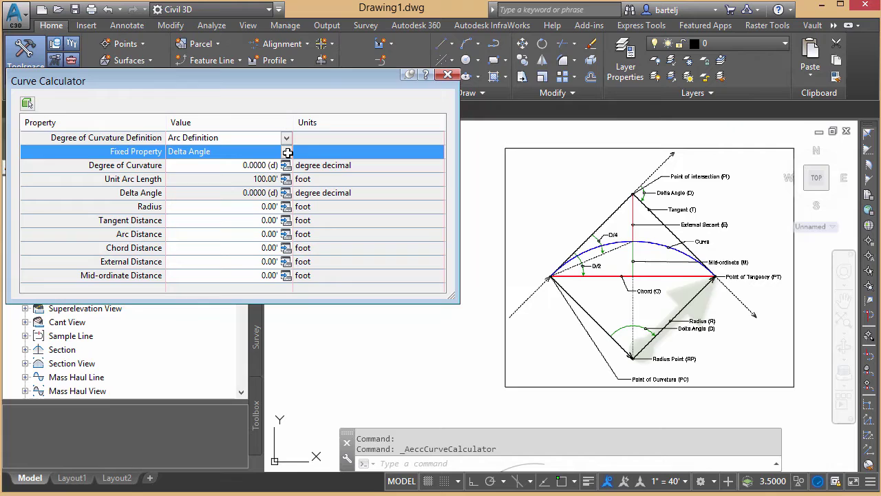
{"action": "left_click", "coordinate": [287, 152]}
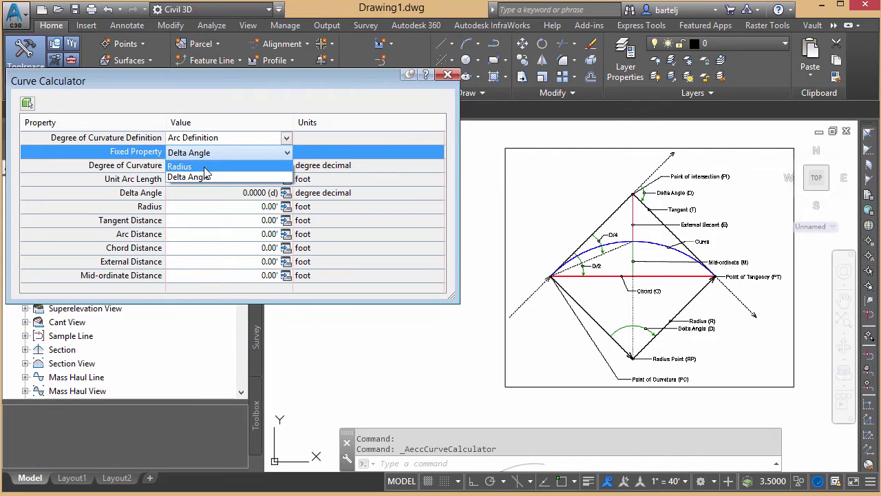
{"action": "left_click", "coordinate": [141, 176]}
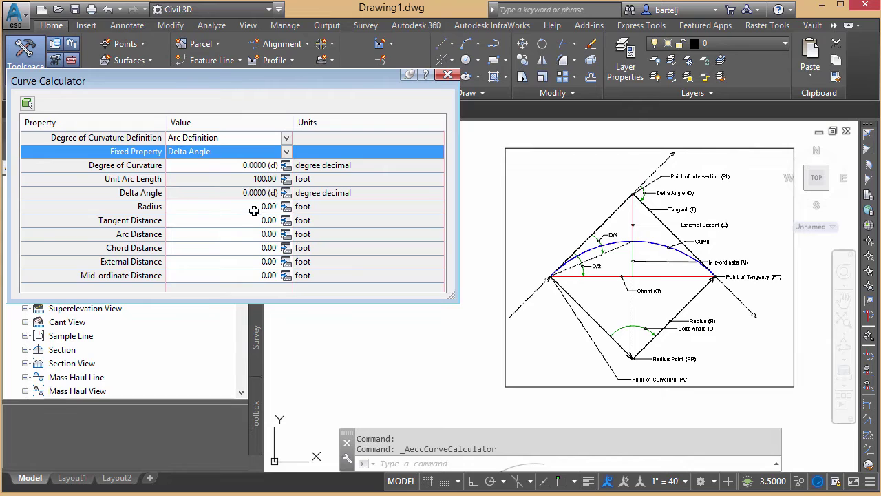
{"action": "left_click", "coordinate": [287, 152]}
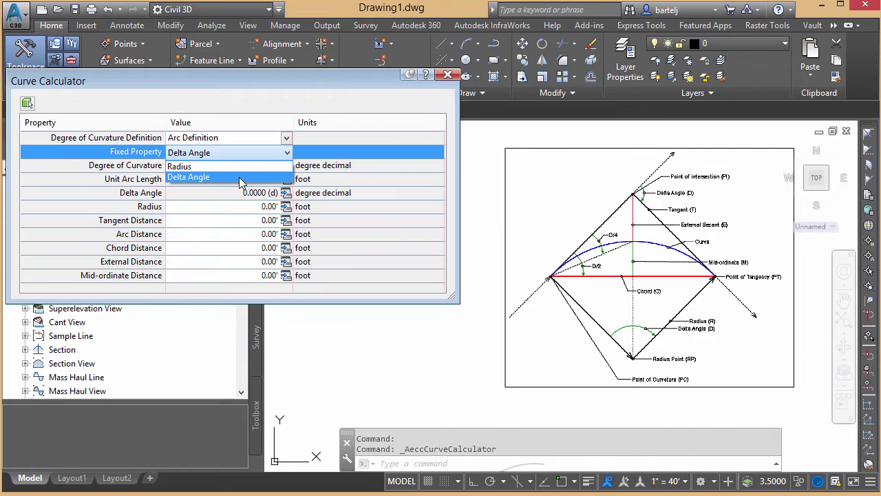
{"action": "left_click", "coordinate": [203, 166]}
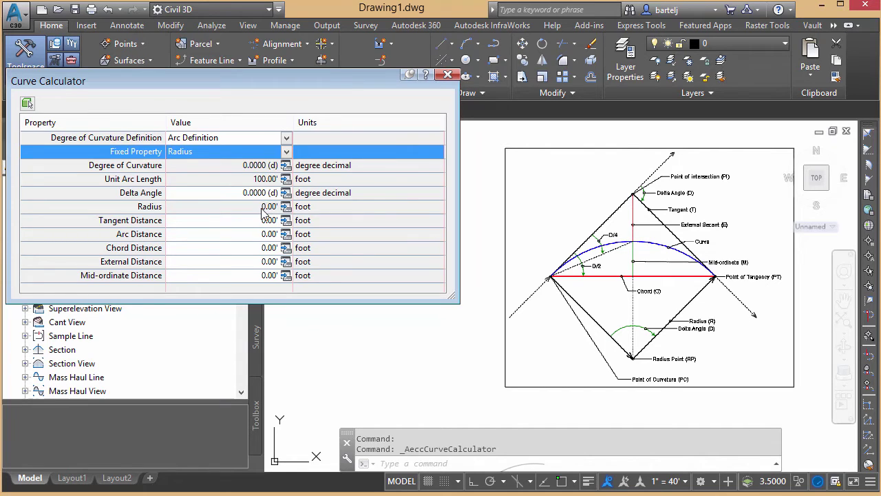
Fix the delta angle and enter a 250' radius
{"action": "left_click", "coordinate": [287, 152]}
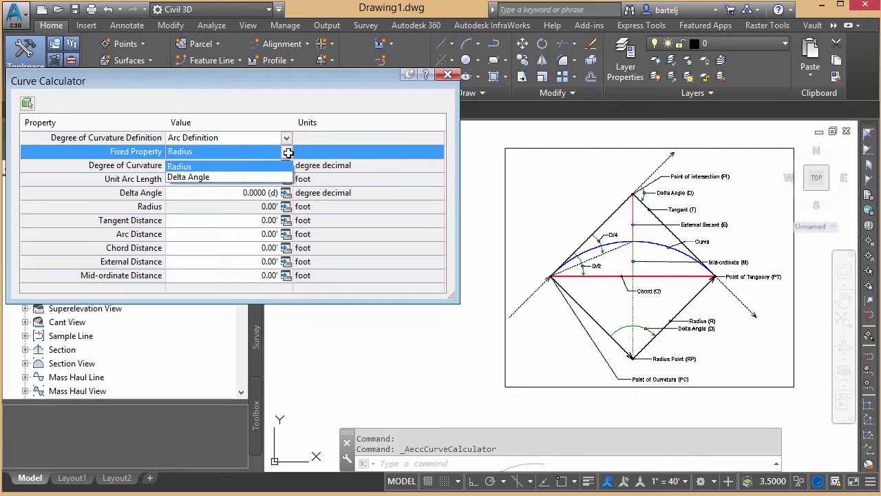
{"action": "left_click", "coordinate": [233, 176]}
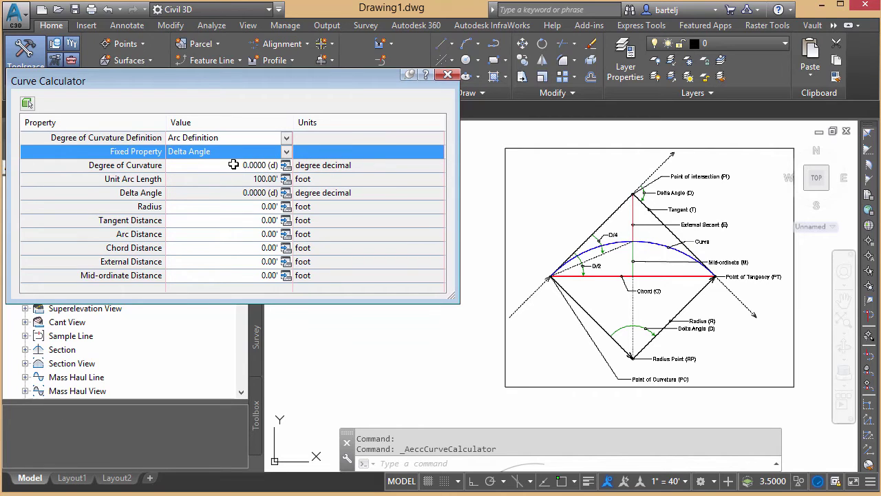
{"action": "left_click", "coordinate": [252, 206]}
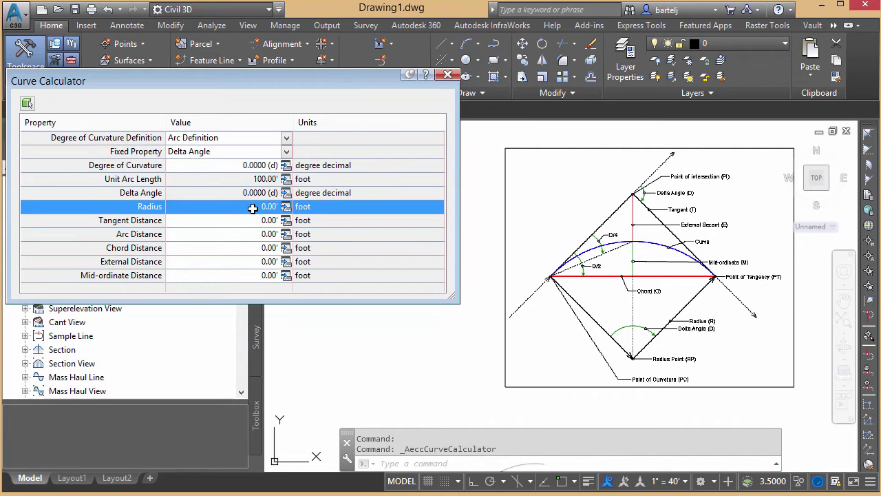
{"action": "left_click", "coordinate": [252, 206]}
{"action": "type", "text": "2"}
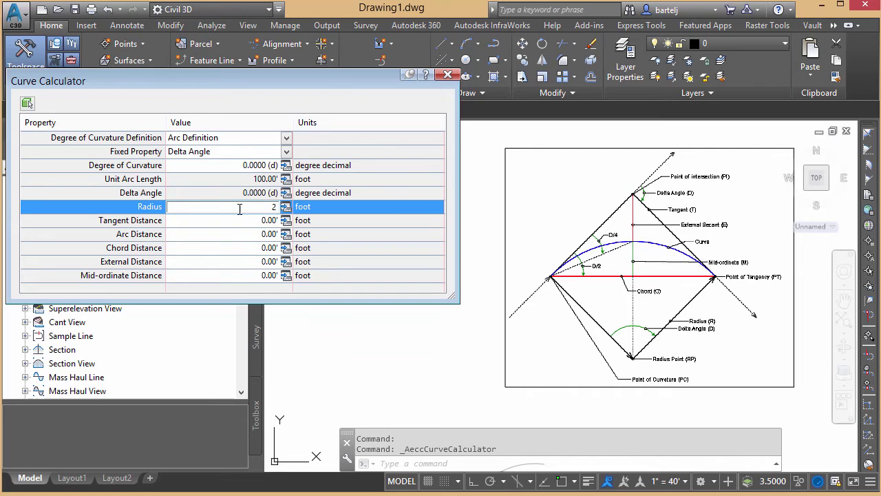
{"action": "type", "text": "50"}
{"action": "key", "text": "Return"}
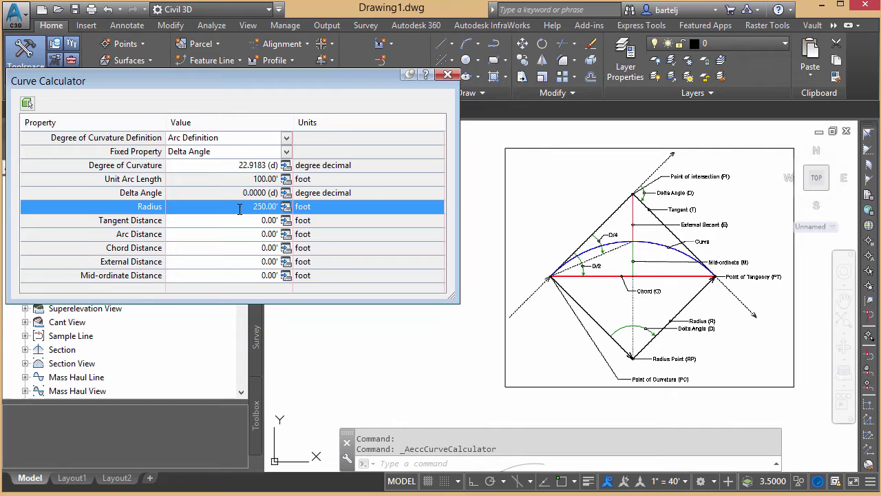
Fix the radius and enter a 99.33' chord, solving a 22.9172° delta and 50.68' tangent
{"action": "left_click", "coordinate": [286, 152]}
{"action": "left_click", "coordinate": [286, 152]}
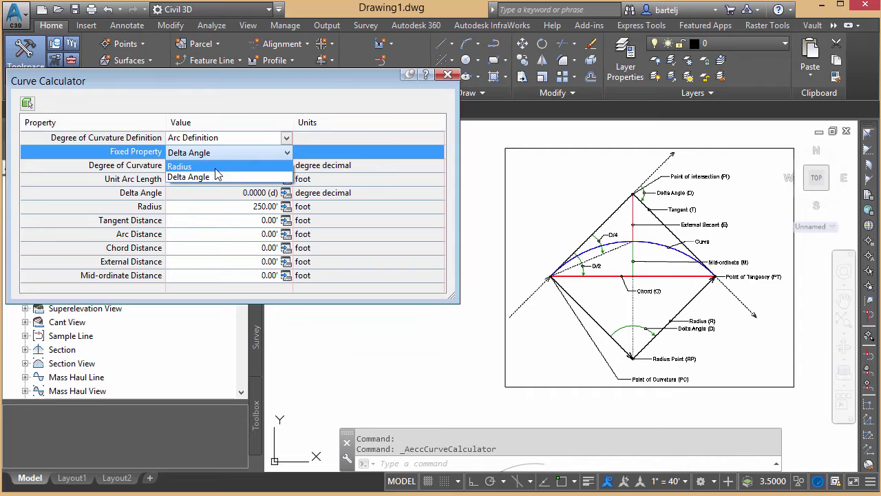
{"action": "left_click", "coordinate": [215, 168]}
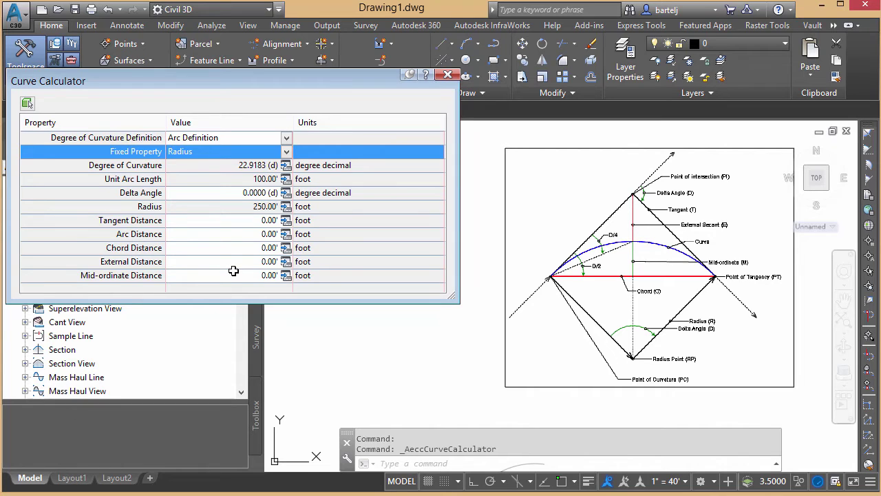
{"action": "left_click", "coordinate": [254, 248]}
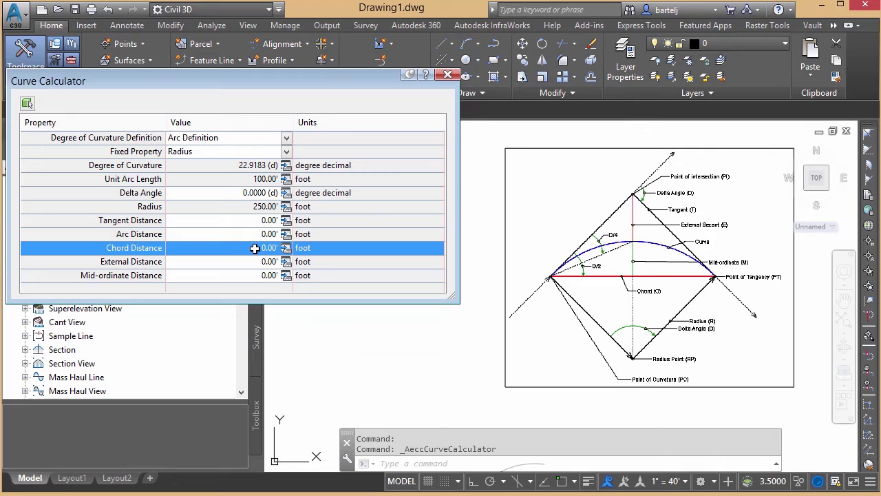
{"action": "left_click", "coordinate": [253, 249]}
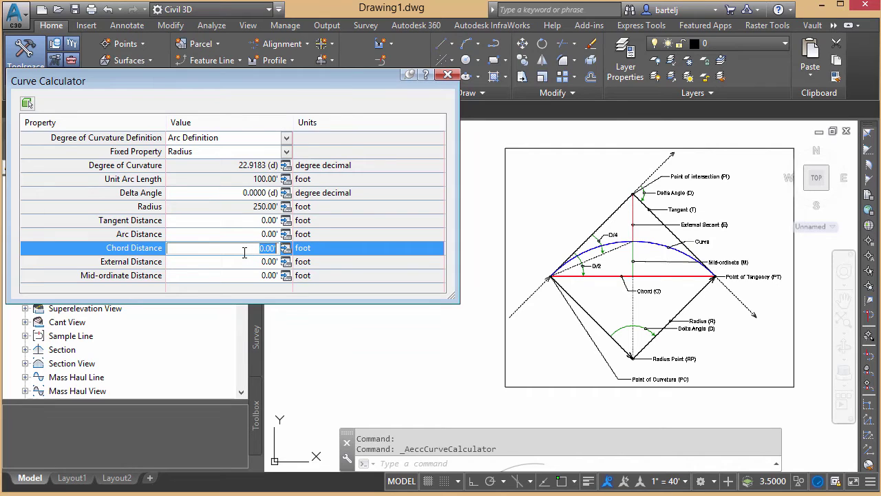
{"action": "type", "text": "99.33"}
{"action": "key", "text": "Return"}
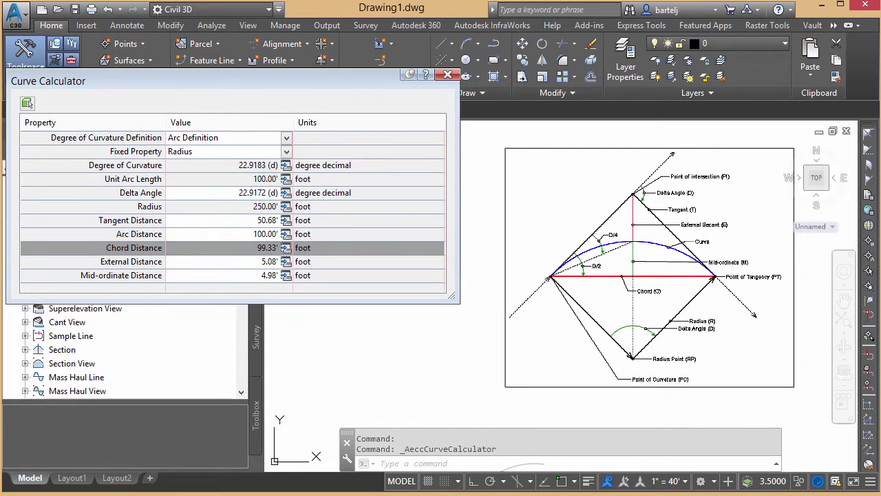
Place the Notepad curve solver results beside the calculator to compare the values
{"action": "left_click_drag", "start_coordinate": [880, 204], "coordinate": [681, 165]}
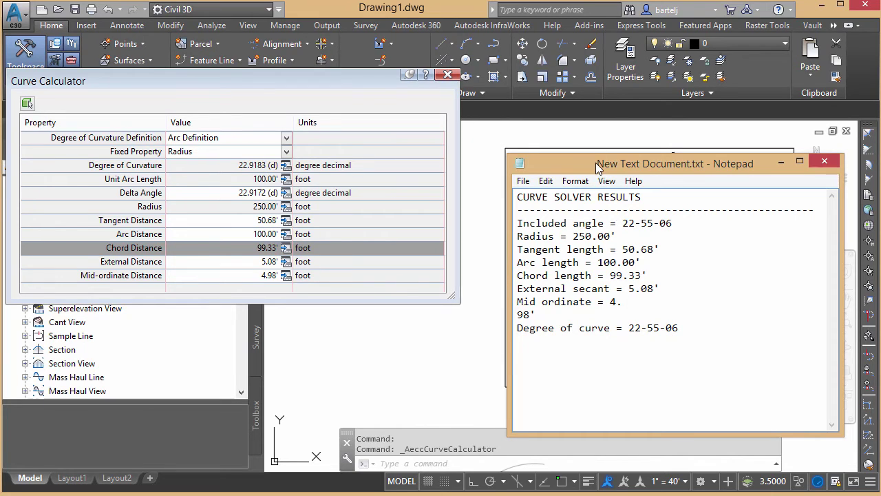
{"action": "left_click_drag", "start_coordinate": [646, 168], "coordinate": [880, 174]}
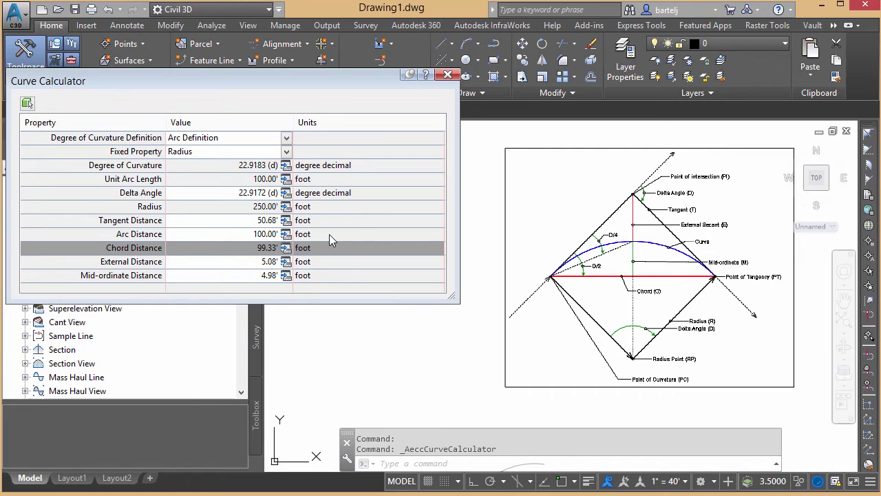
{"action": "left_click_drag", "start_coordinate": [880, 131], "coordinate": [589, 130]}
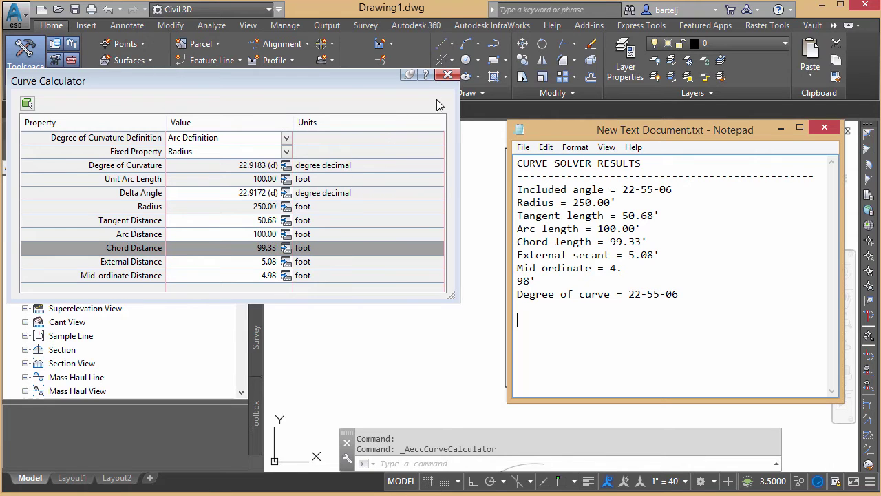
Close the Curve Calculator and open Drawing Settings for Drawing1
{"action": "left_click", "coordinate": [448, 75]}
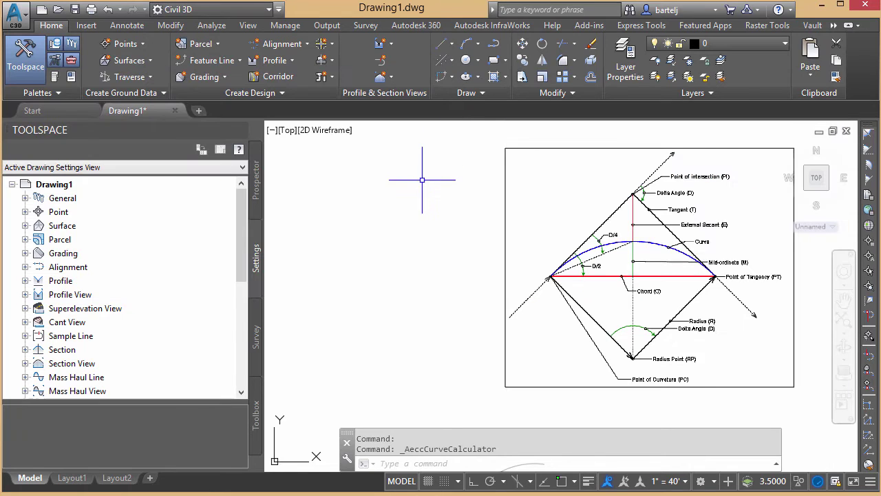
{"action": "right_click", "coordinate": [82, 186]}
{"action": "left_click", "coordinate": [86, 192]}
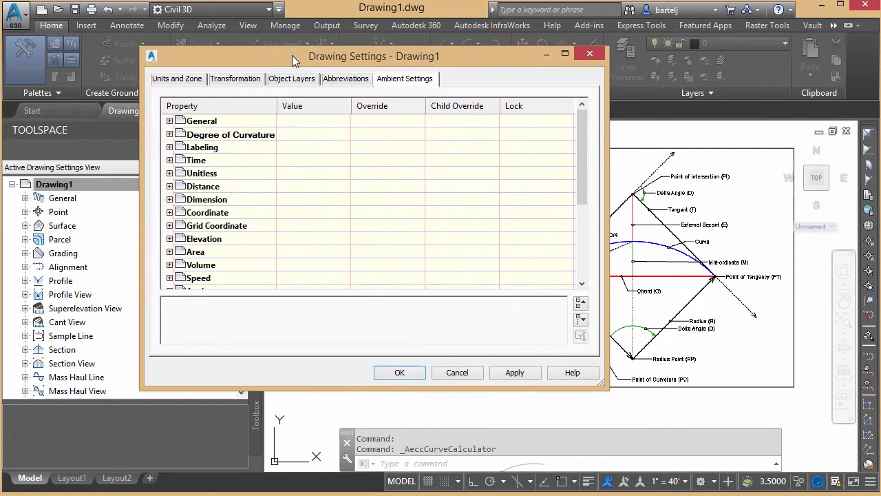
Set the Ambient Settings angle format to DD.MMSSSS (decimal dms) and apply
{"action": "left_click_drag", "start_coordinate": [578, 152], "coordinate": [580, 195]}
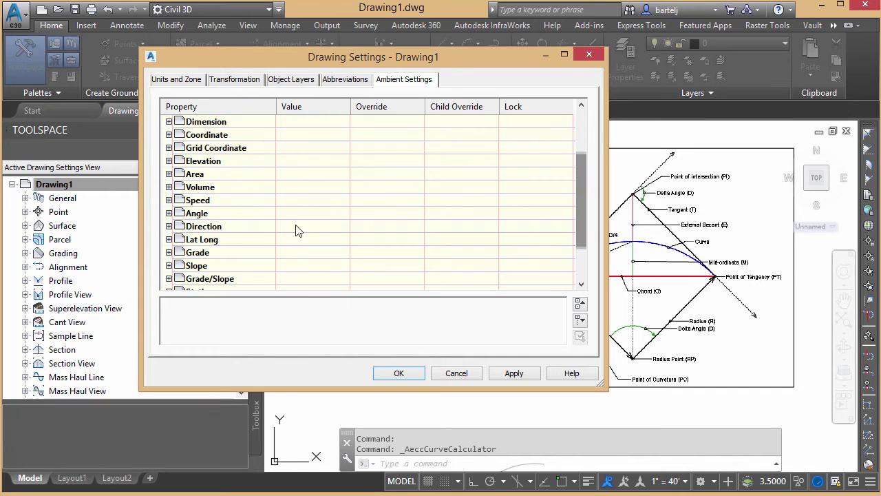
{"action": "left_click", "coordinate": [169, 213]}
{"action": "left_click_drag", "start_coordinate": [584, 192], "coordinate": [584, 220]}
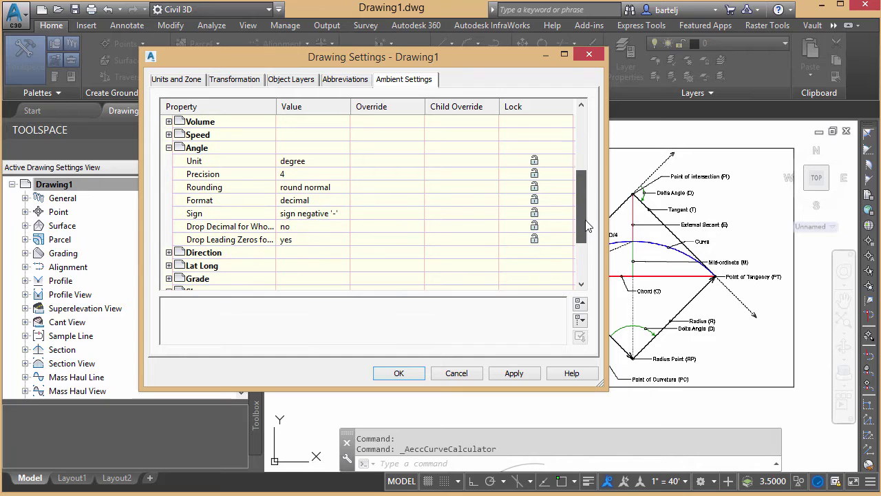
{"action": "left_click", "coordinate": [328, 200]}
{"action": "left_click", "coordinate": [344, 200]}
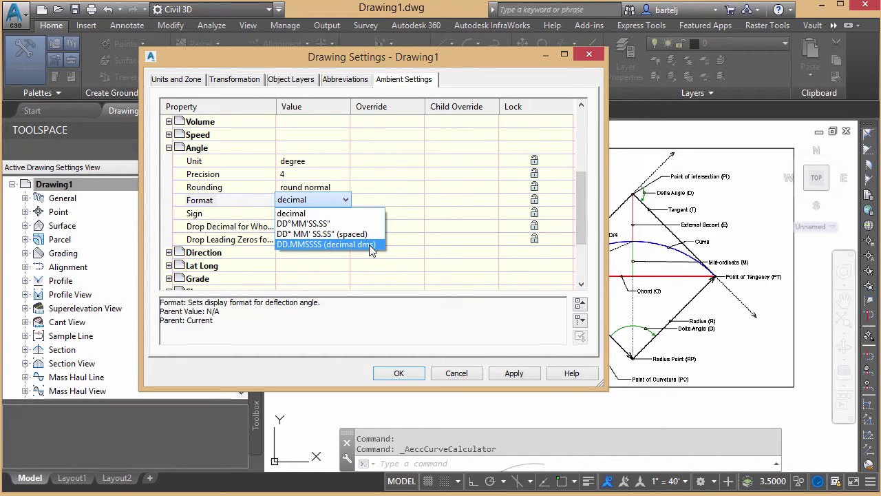
{"action": "left_click", "coordinate": [371, 245]}
{"action": "left_click", "coordinate": [403, 374]}
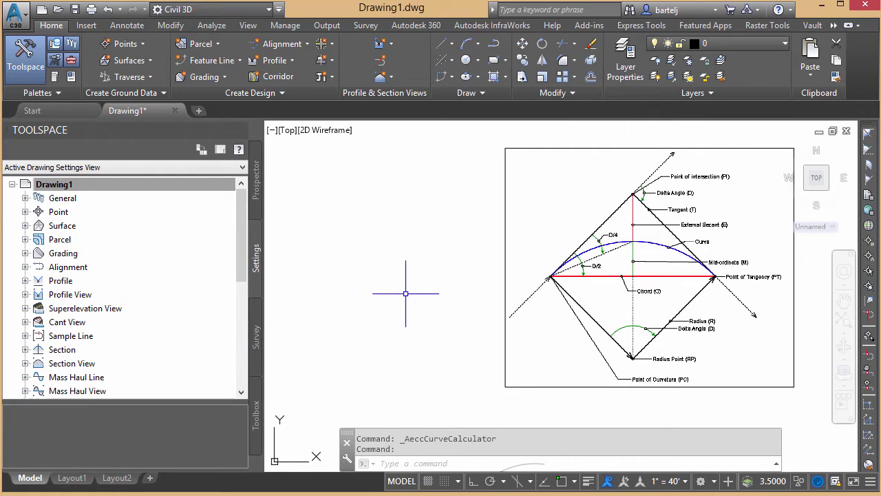
Reopen the Curve Calculator from the Create Curves dropdown, next to the Notepad results
{"action": "left_click", "coordinate": [450, 76]}
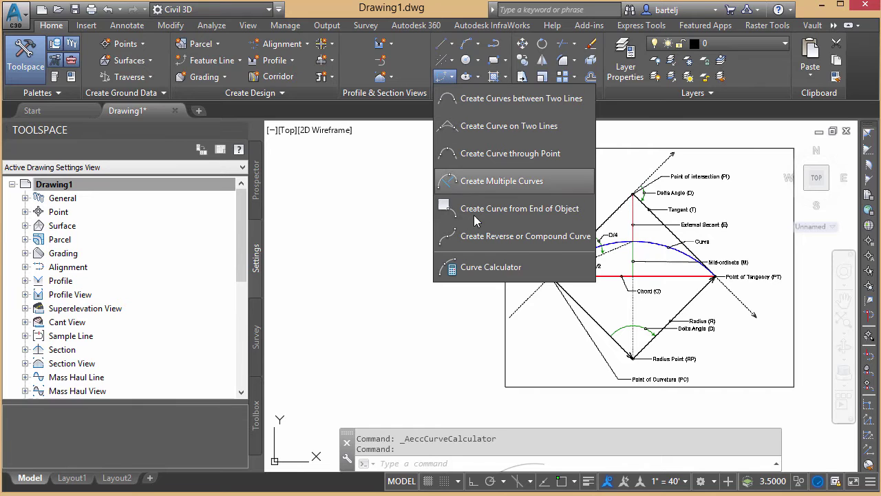
{"action": "left_click", "coordinate": [476, 267]}
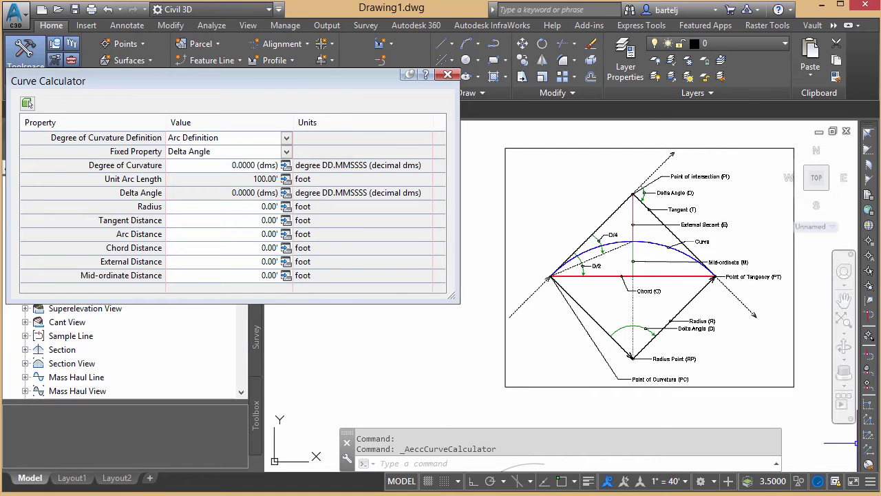
{"action": "mouse_move", "coordinate": [798, 495]}
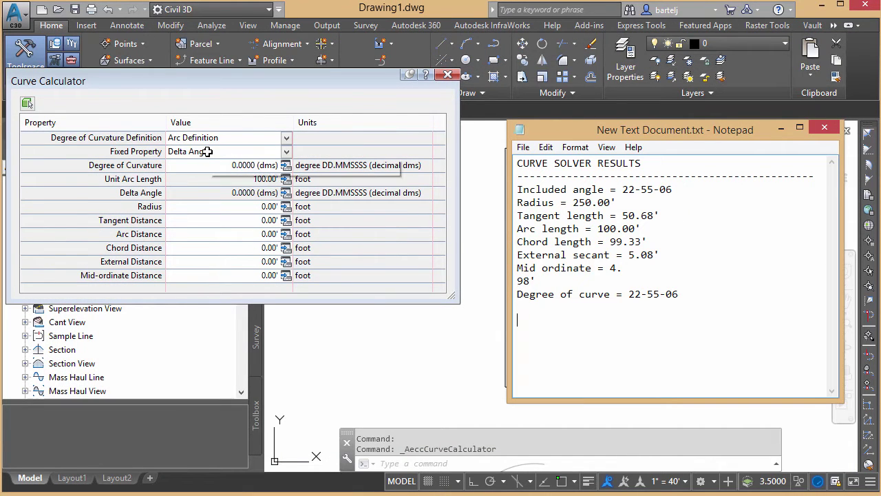
Fix the radius and enter a delta angle of 22.5506 (dms)
{"action": "left_click", "coordinate": [288, 153]}
{"action": "left_click", "coordinate": [286, 152]}
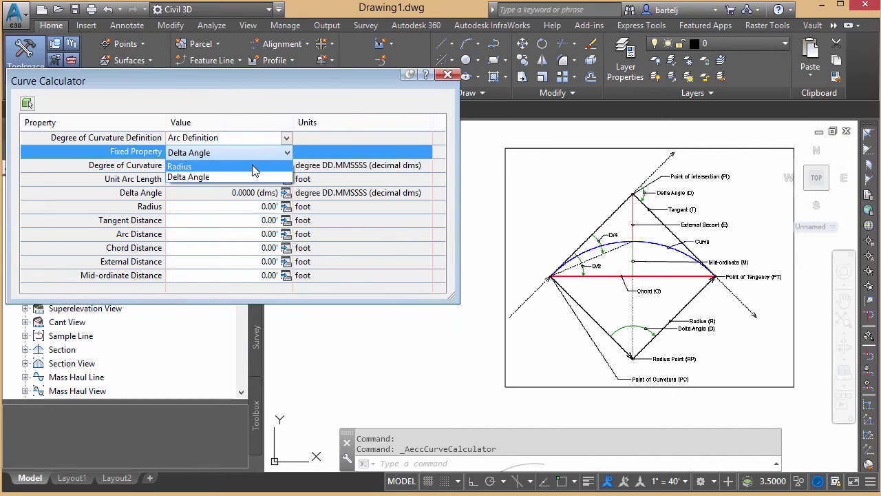
{"action": "left_click", "coordinate": [255, 166]}
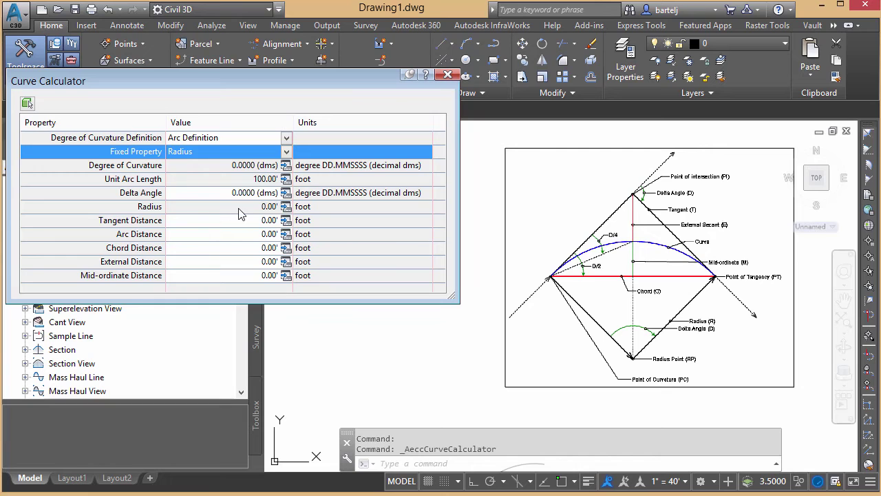
{"action": "left_click", "coordinate": [234, 193]}
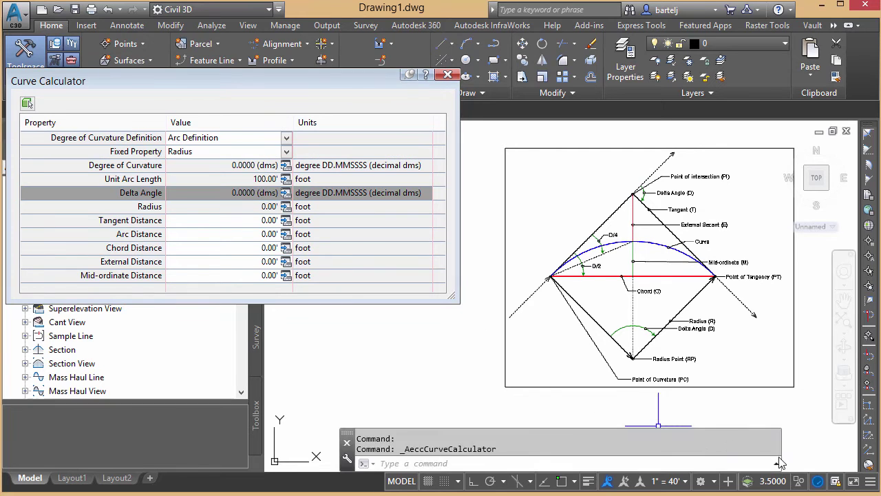
{"action": "mouse_move", "coordinate": [798, 493]}
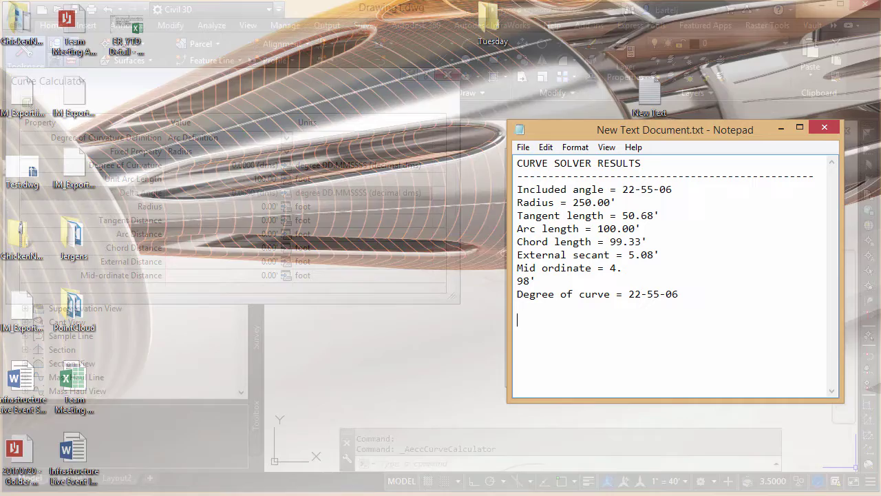
{"action": "left_click", "coordinate": [799, 440]}
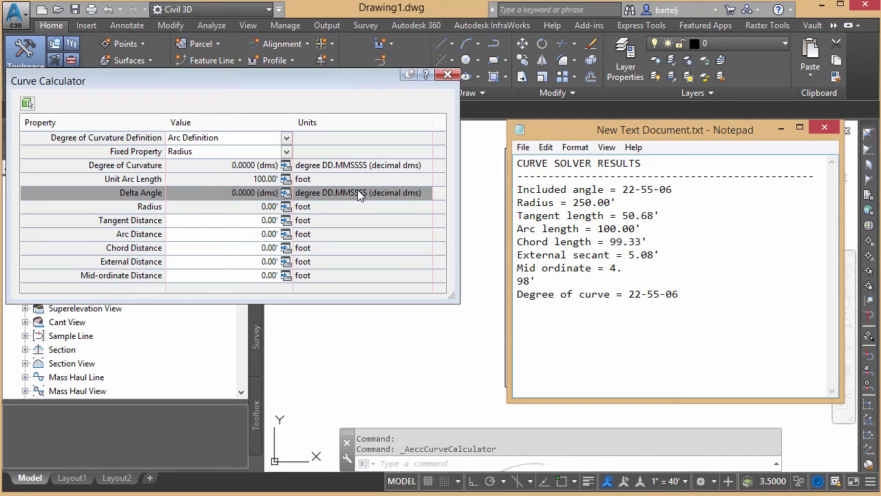
{"action": "left_click", "coordinate": [233, 193]}
{"action": "double_click", "coordinate": [233, 194]}
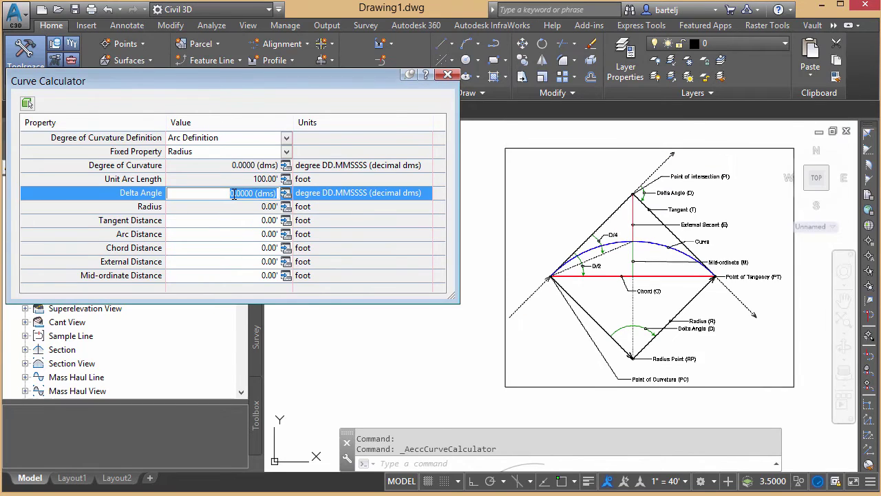
{"action": "type", "text": "22"}
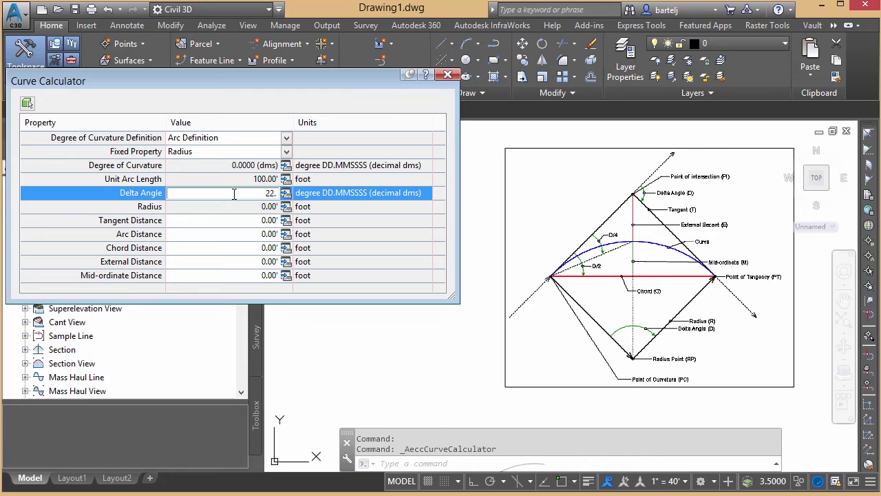
{"action": "type", "text": ".5506"}
{"action": "key", "text": "Return"}
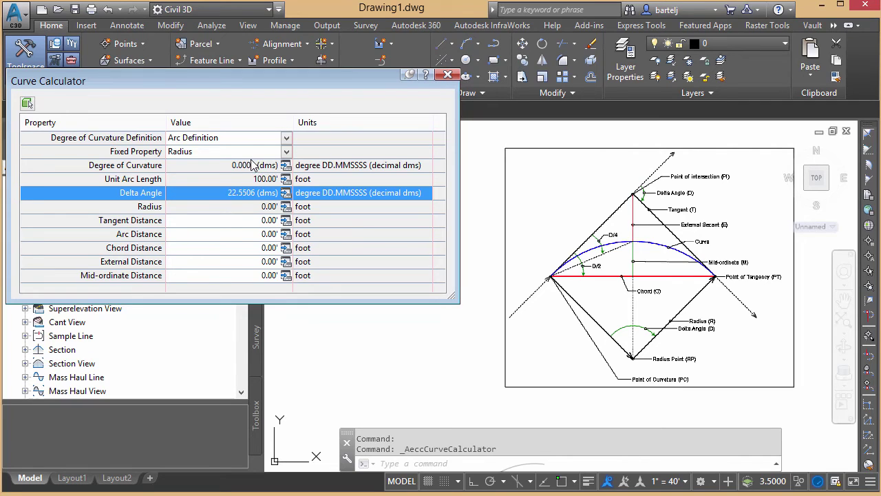
Switch the calculator's fixed property to Delta Angle
{"action": "left_click", "coordinate": [288, 151]}
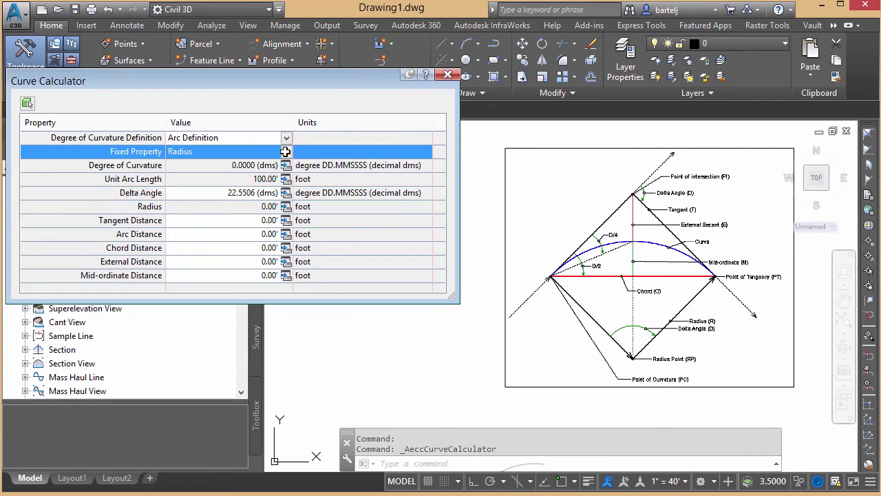
{"action": "left_click", "coordinate": [287, 152]}
{"action": "left_click", "coordinate": [234, 175]}
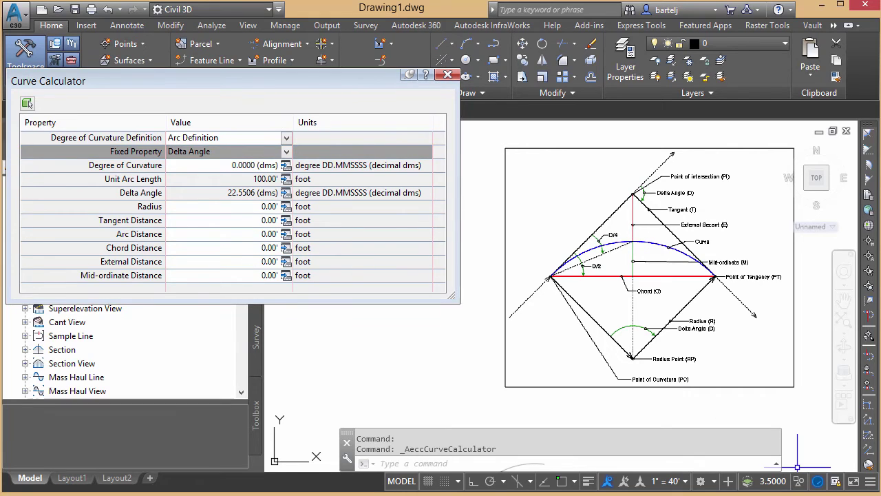
{"action": "left_click", "coordinate": [797, 492]}
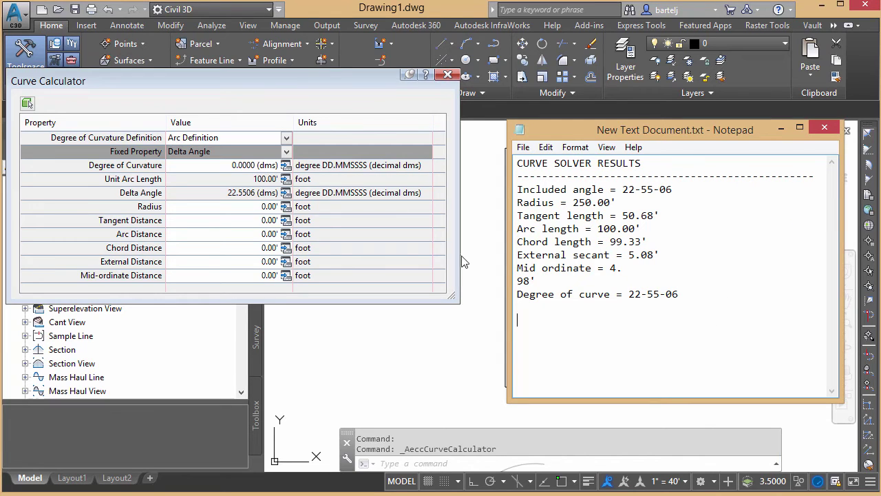
Enter a 99.33' chord, giving radius 249.99' and tangent 50.68', and compare with the notes
{"action": "left_click", "coordinate": [245, 247]}
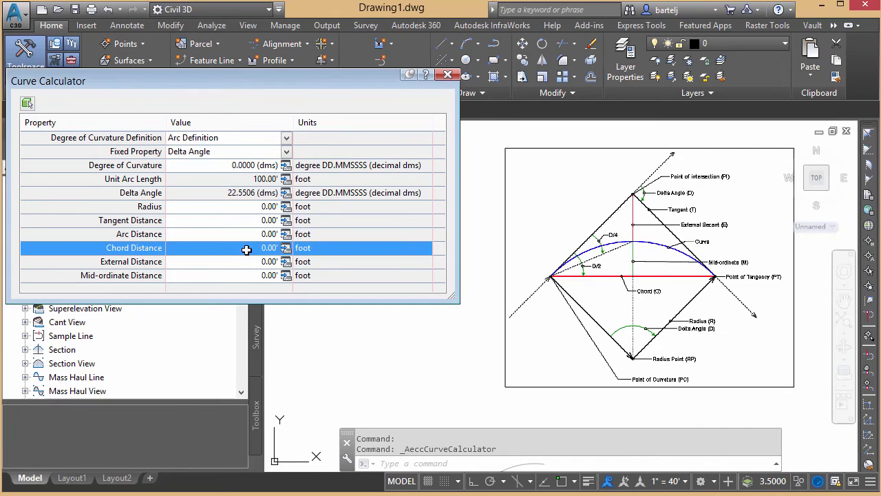
{"action": "left_click", "coordinate": [246, 249]}
{"action": "type", "text": "99.33"}
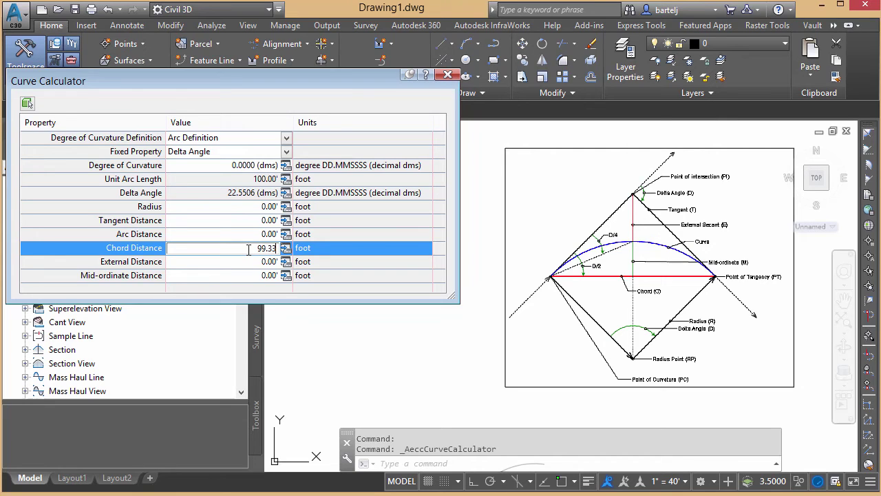
{"action": "key", "text": "Return"}
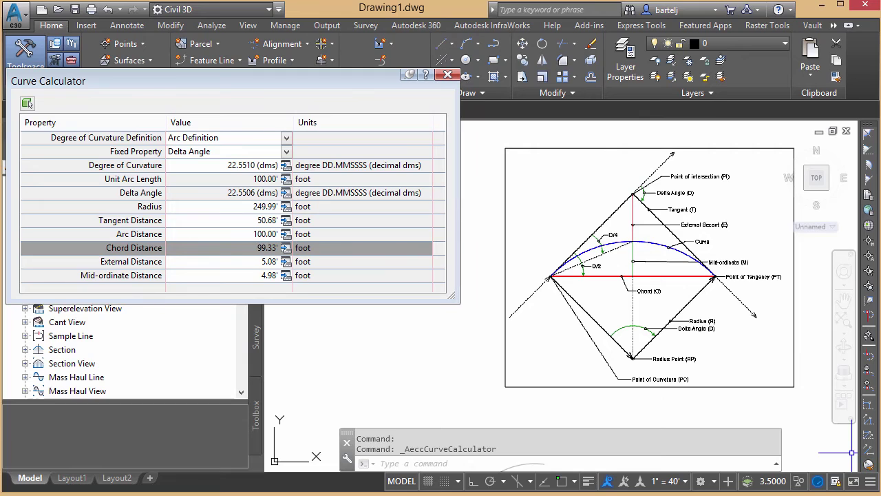
{"action": "left_click", "coordinate": [799, 448]}
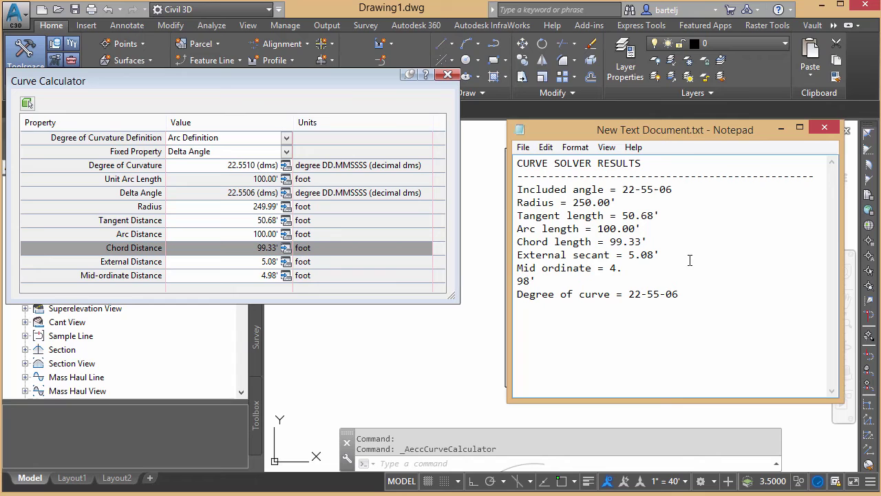
{"action": "mouse_move", "coordinate": [674, 129]}
{"action": "left_mouse_down"}
{"action": "mouse_move", "coordinate": [724, 118]}
{"action": "mouse_move", "coordinate": [880, 114]}
{"action": "left_mouse_up"}
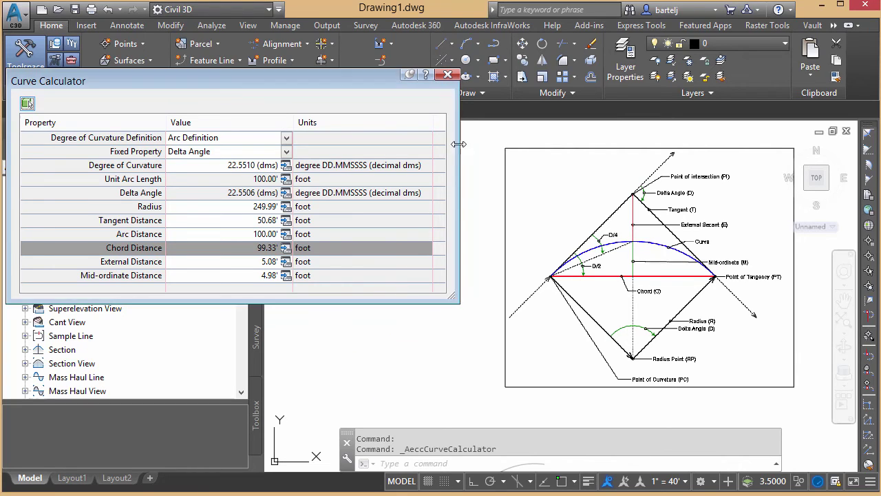
Draw a 3-point arc left of the diagram and pick it with the calculator's select-arc button
{"action": "left_click", "coordinate": [478, 47]}
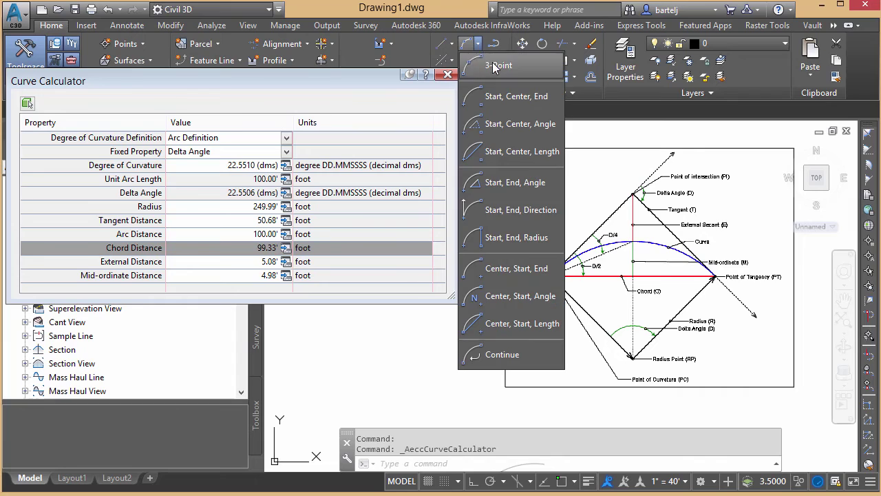
{"action": "left_click", "coordinate": [486, 66]}
{"action": "left_click", "coordinate": [289, 381]}
{"action": "left_click", "coordinate": [358, 345]}
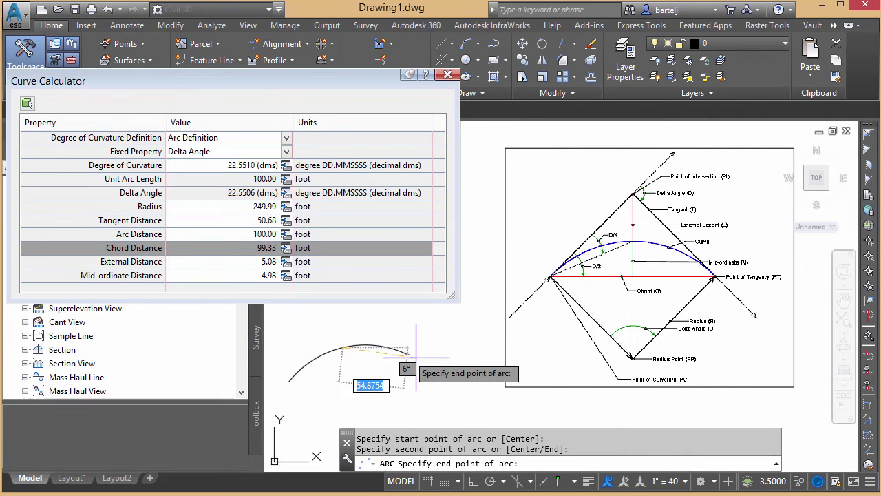
{"action": "left_click", "coordinate": [461, 369]}
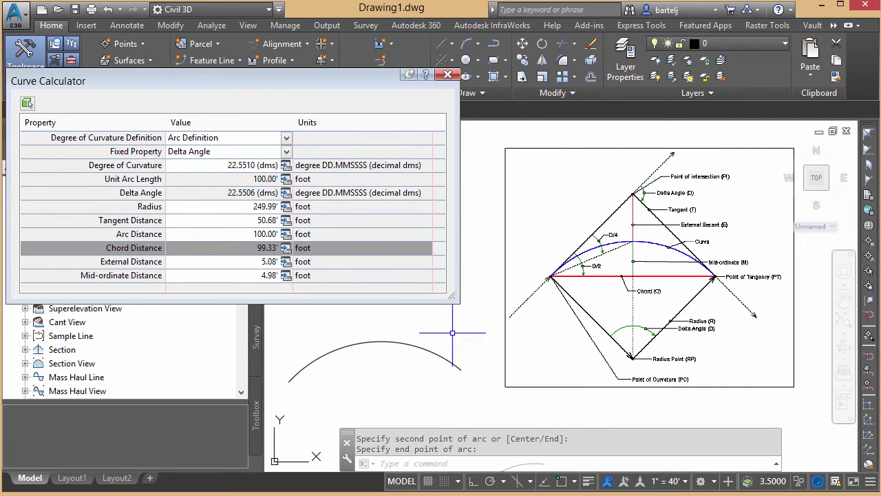
{"action": "left_click", "coordinate": [28, 103]}
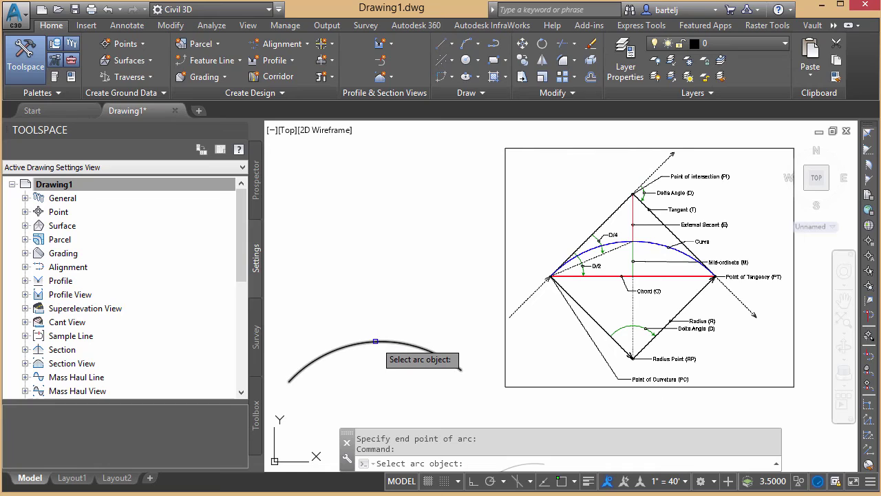
{"action": "left_click", "coordinate": [375, 341]}
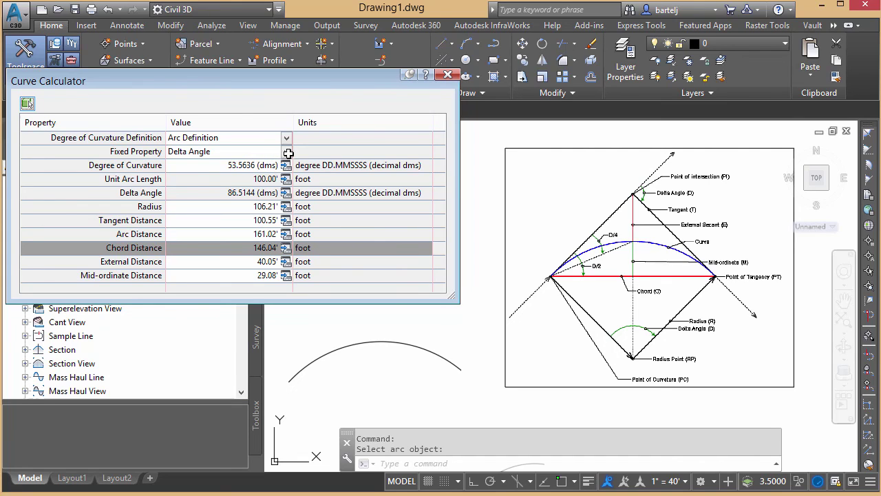
Keep Delta Angle as the fixed property for the loaded arc's 86.5144 delta solution
{"action": "left_click", "coordinate": [286, 151]}
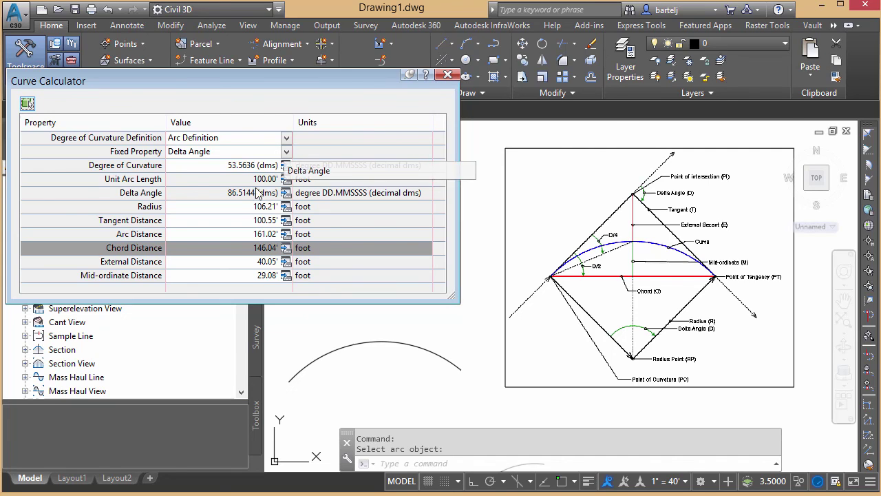
{"action": "left_click", "coordinate": [294, 171]}
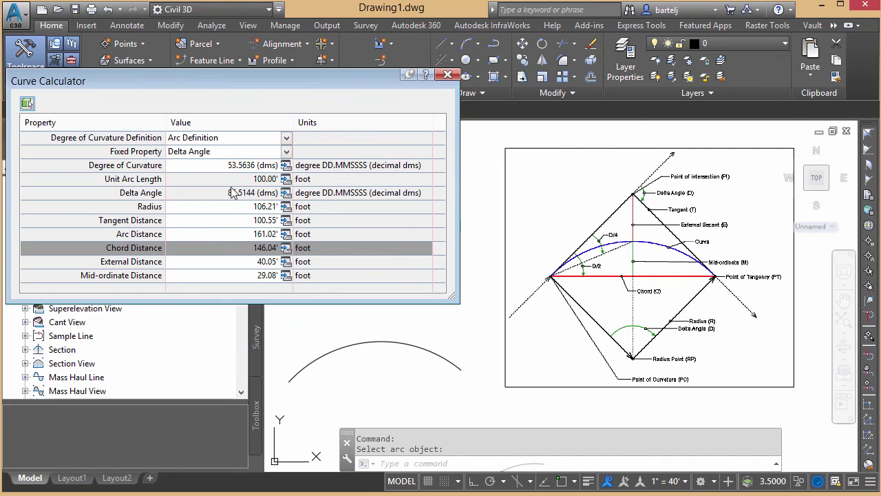